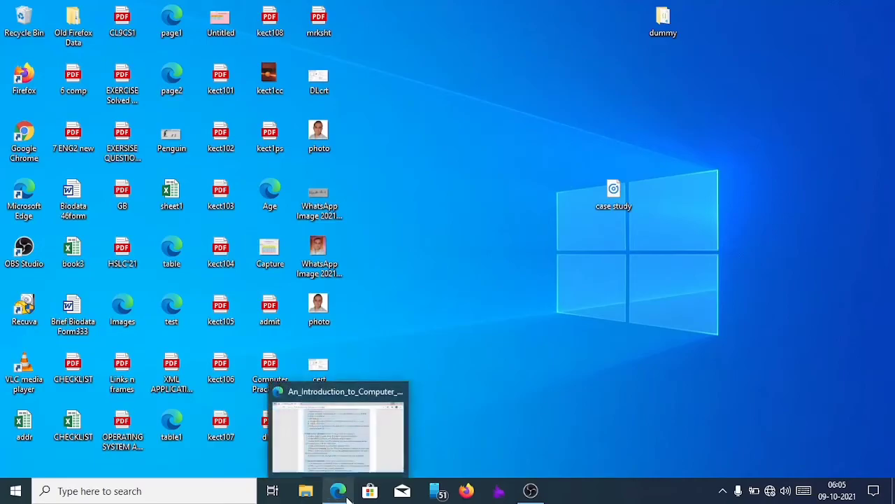
# Step: Bring the textbook PDF forward in Edge and scroll to task 5 on page 181
pyautogui.click(346, 495)
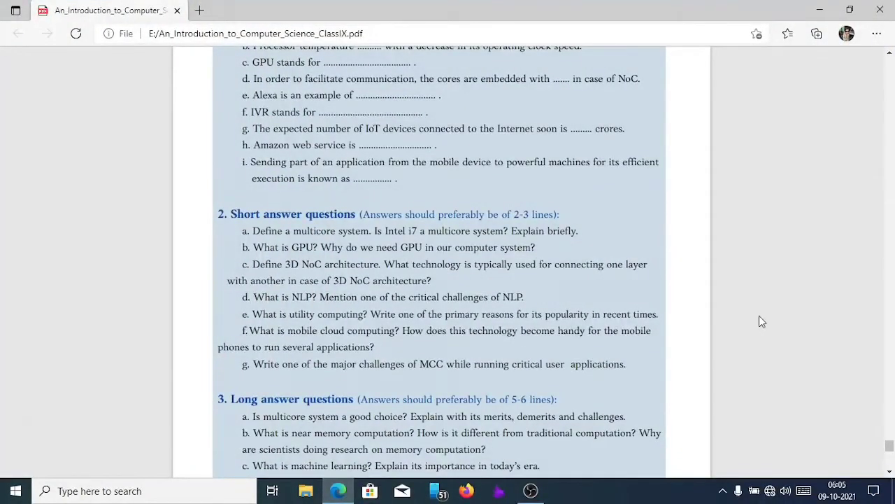
pyautogui.scroll(5, 759, 316)
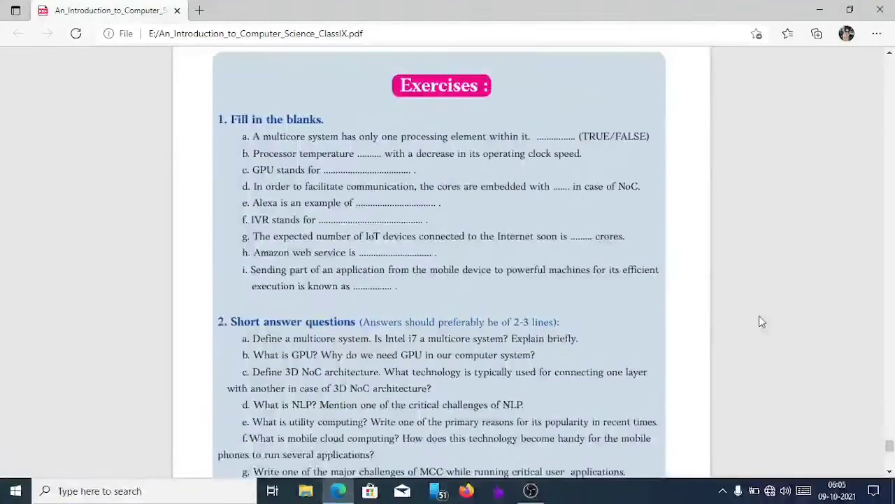
pyautogui.scroll(2, 759, 316)
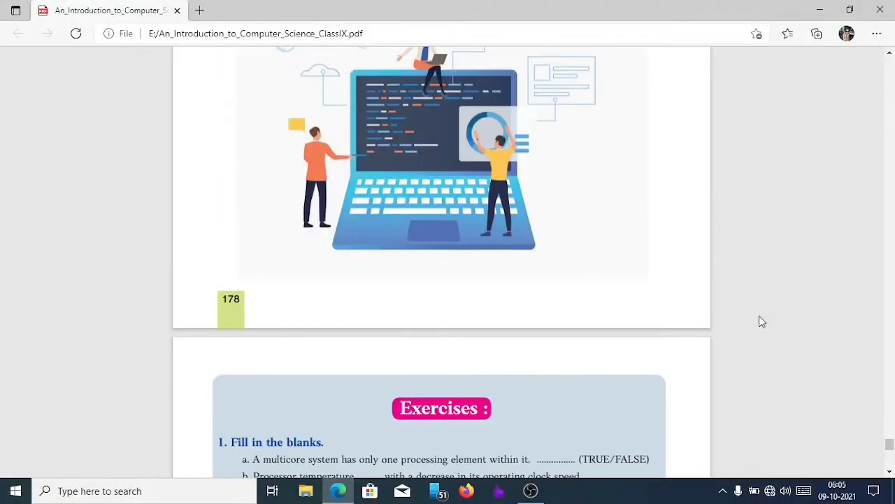
pyautogui.scroll(-1, 759, 316)
pyautogui.scroll(-15, 761, 321)
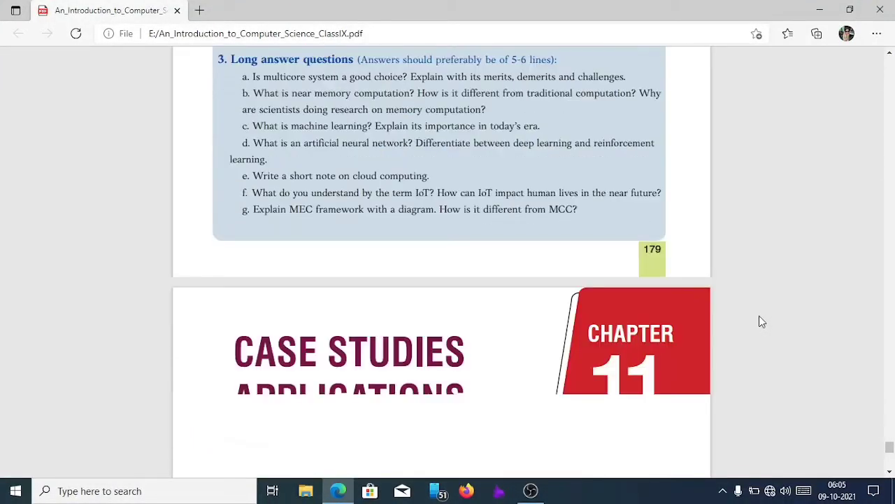
pyautogui.scroll(-7, 762, 321)
pyautogui.scroll(1, 762, 321)
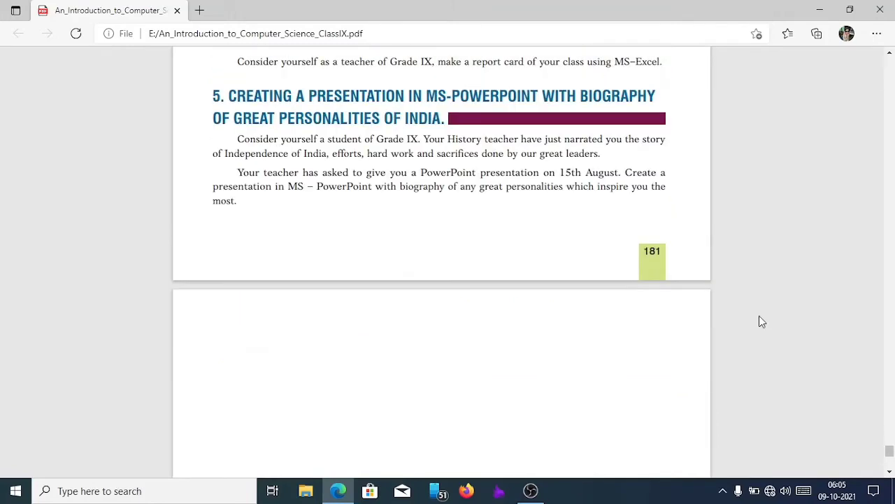
pyautogui.keyDown('ctrl'); pyautogui.scroll(2, 434, 221); pyautogui.keyUp('ctrl')
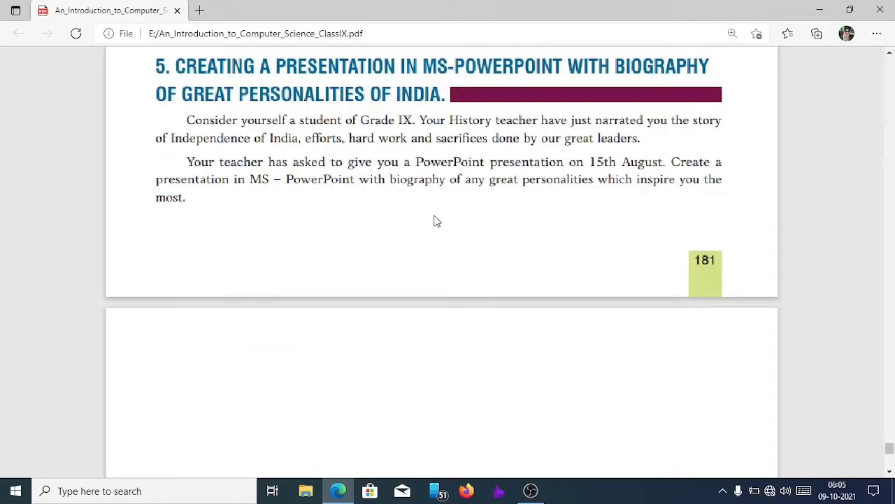
pyautogui.scroll(2, 434, 221)
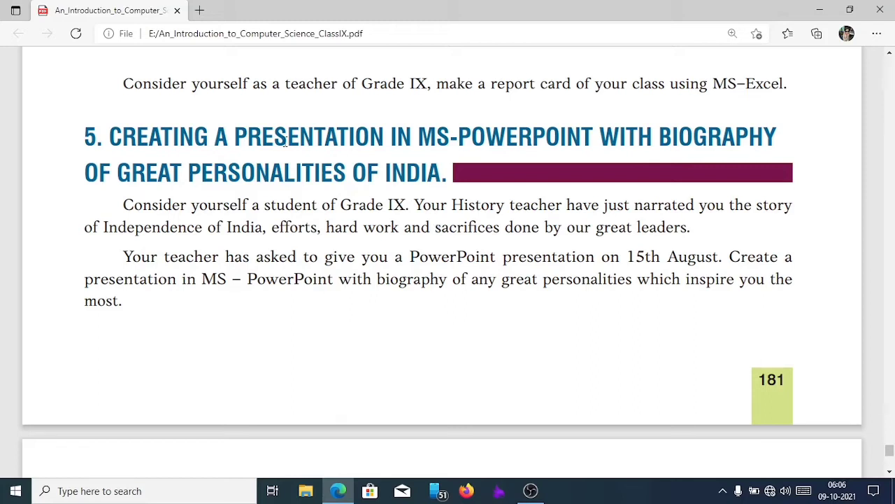
pyautogui.click(203, 12)
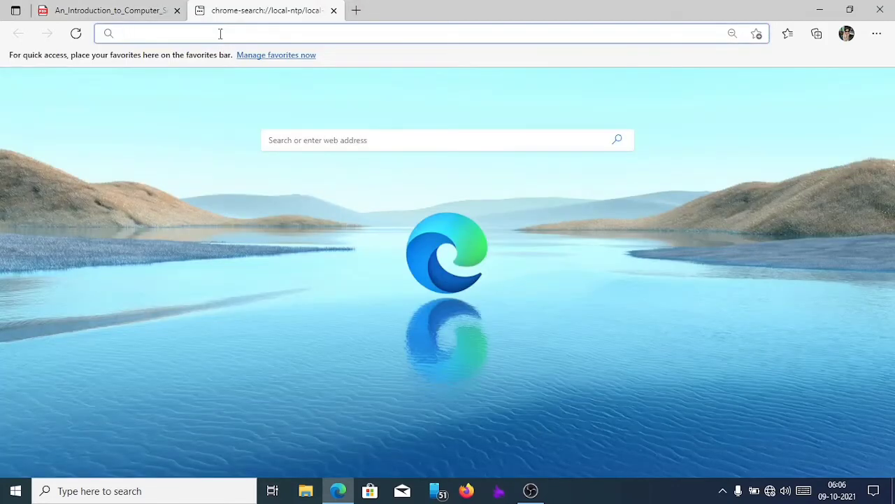
pyautogui.write('mahatma gandhi')
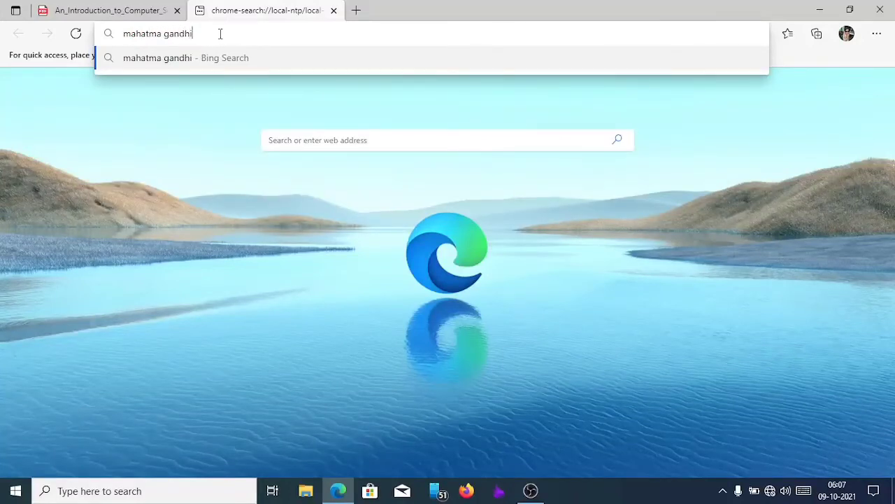
pyautogui.press('Return')
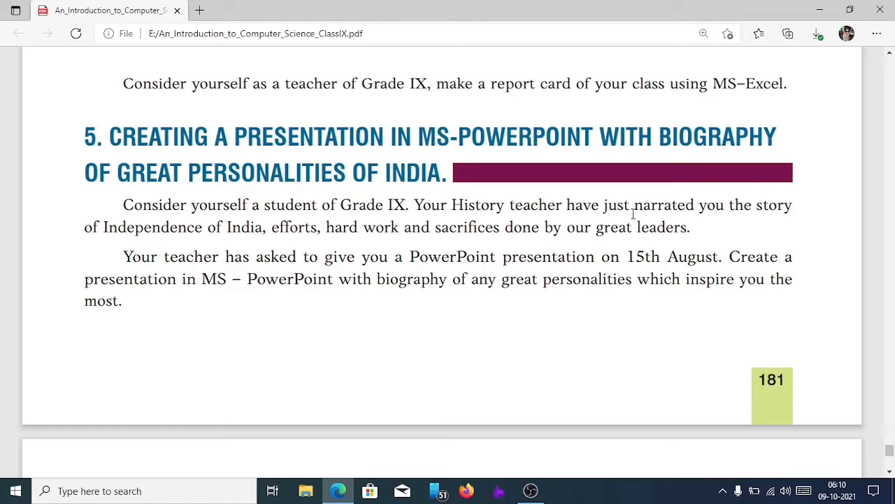
# Step: Launch PowerPoint from the Windows Run box by entering 'power'
pyautogui.press('super+r')
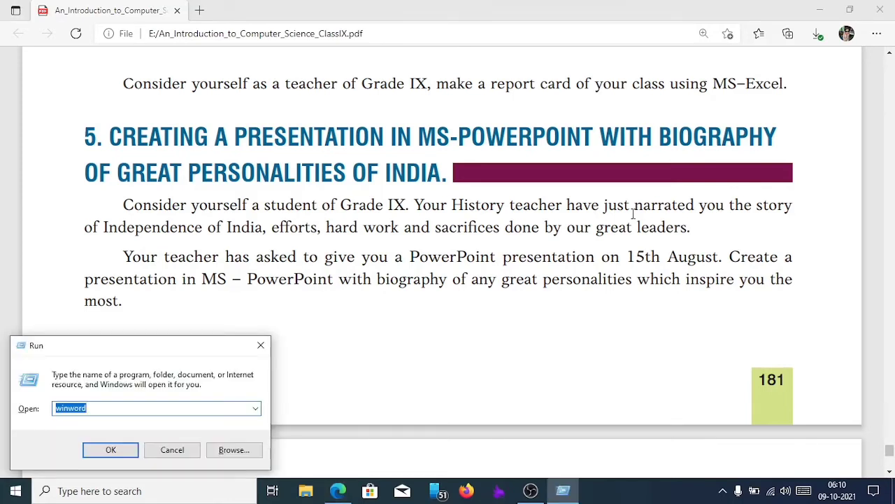
pyautogui.write('p')
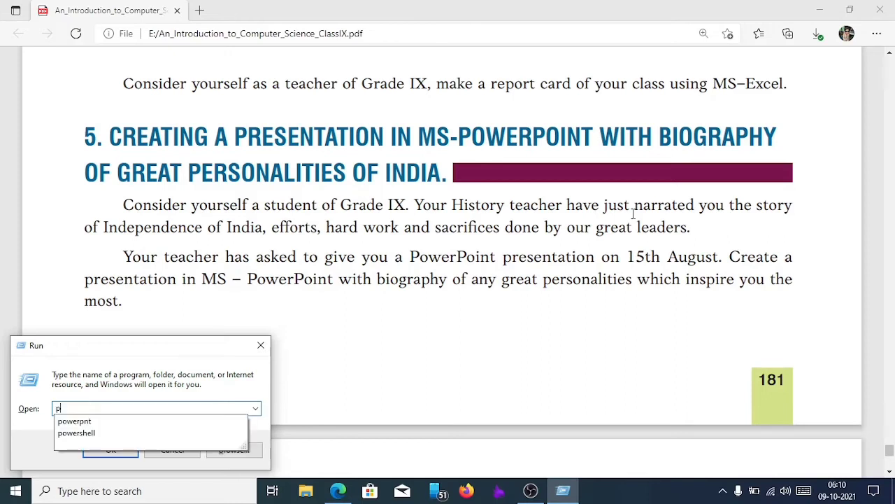
pyautogui.write('ower')
pyautogui.press('Down')
pyautogui.press('Return')
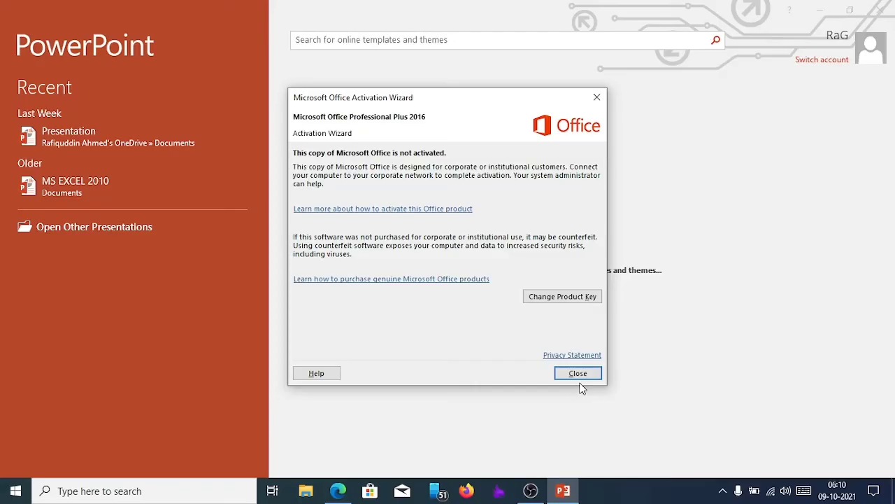
# Step: Dismiss the Office Activation Wizard and create a new blank presentation
pyautogui.click(577, 373)
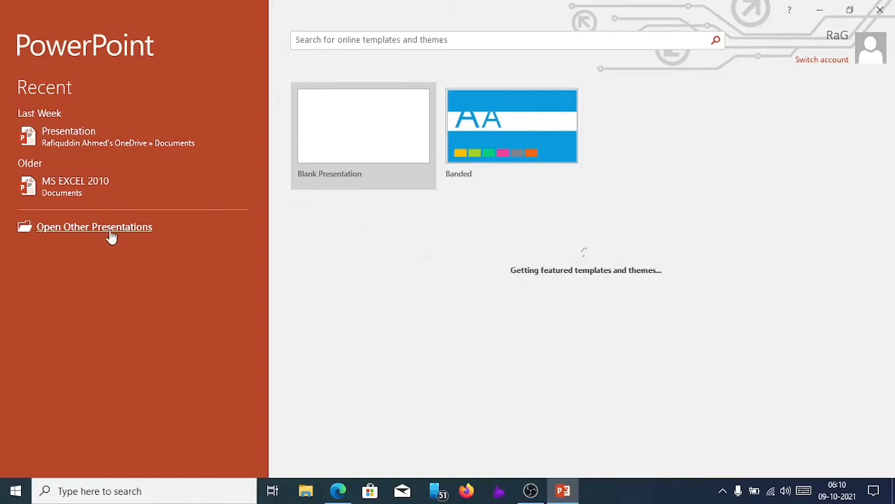
pyautogui.click(367, 161)
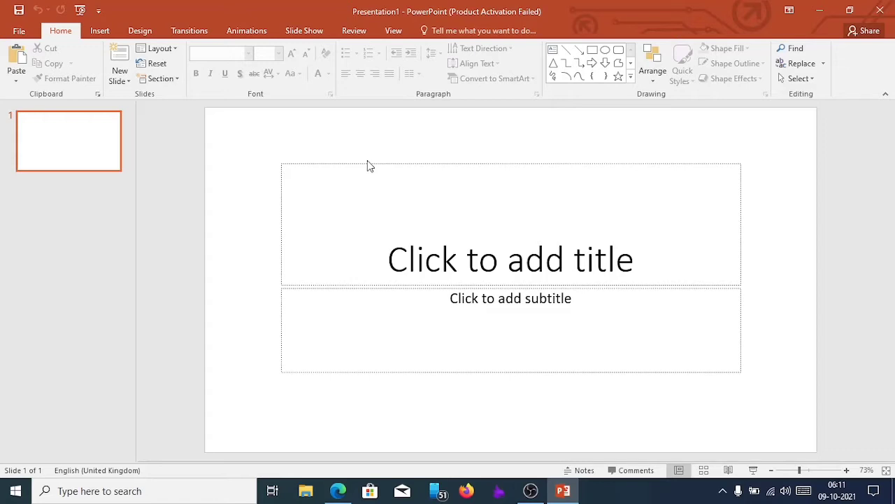
pyautogui.click(142, 32)
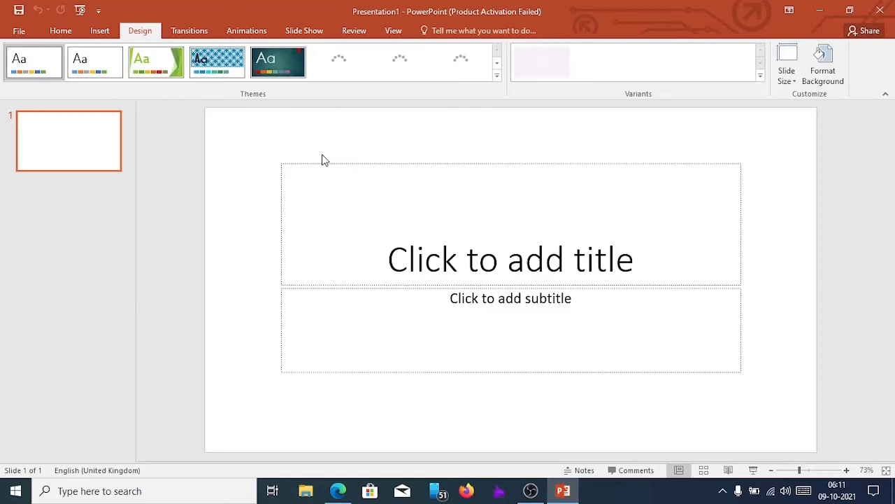
# Step: Apply the white theme with the orange bar and give the slide a picture or texture fill
pyautogui.click(497, 75)
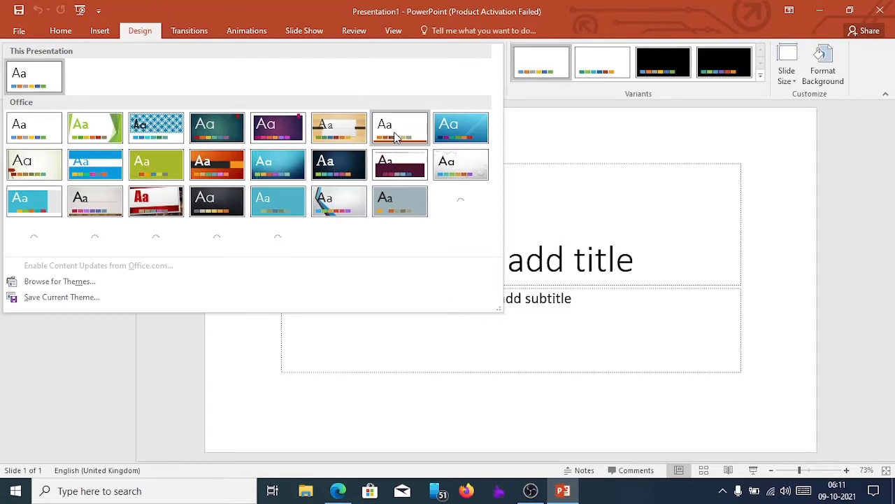
pyautogui.click(396, 137)
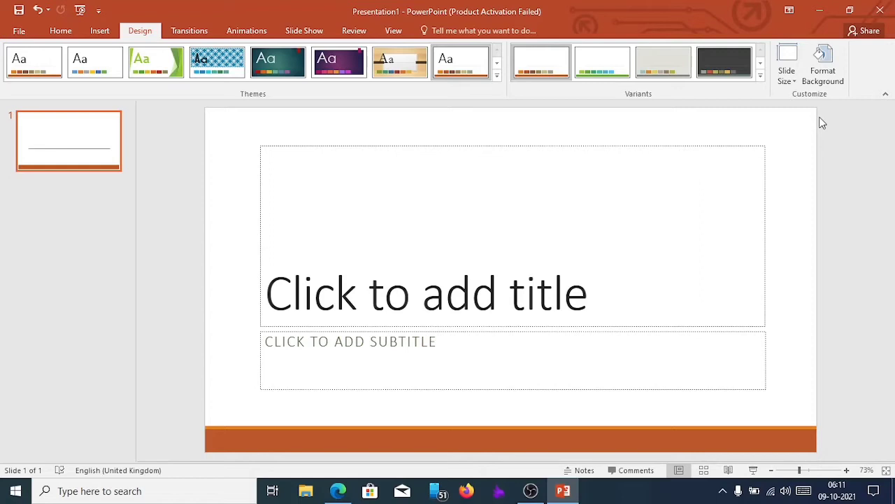
pyautogui.click(822, 63)
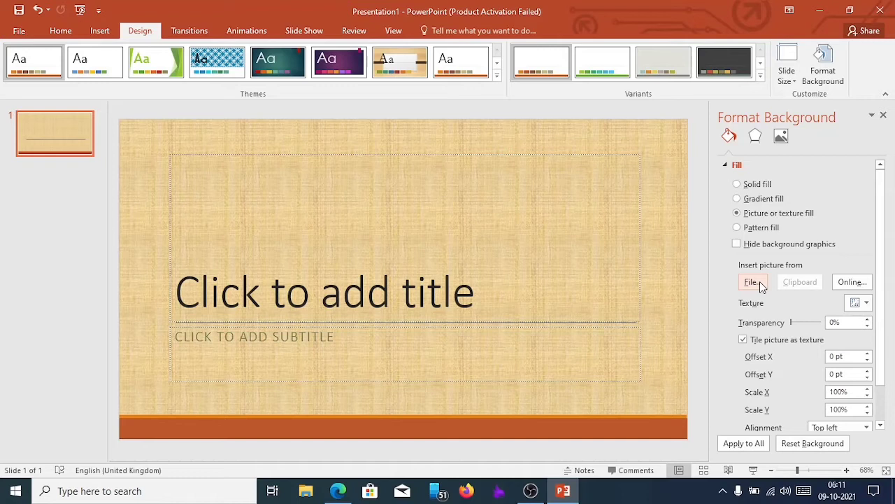
# Step: Use the R (5) Gandhi photo from New Volume (E:) as the slide background picture
pyautogui.click(760, 281)
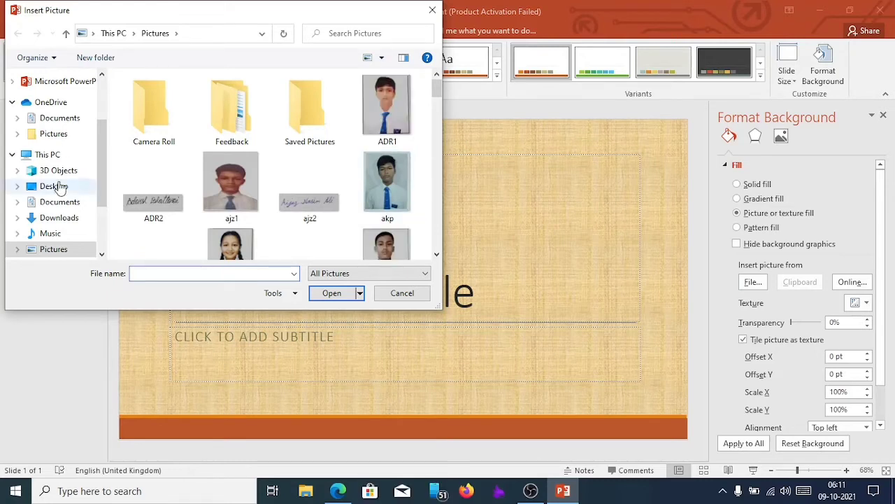
pyautogui.moveTo(99, 149); pyautogui.dragTo(69, 105)
pyautogui.click(68, 105)
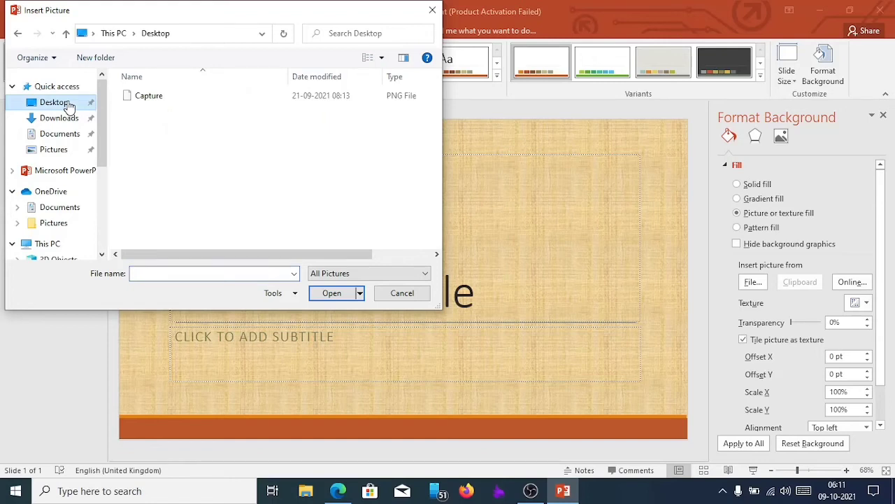
pyautogui.click(55, 149)
pyautogui.click(68, 217)
pyautogui.scroll(-5, 314, 181)
pyautogui.click(309, 168)
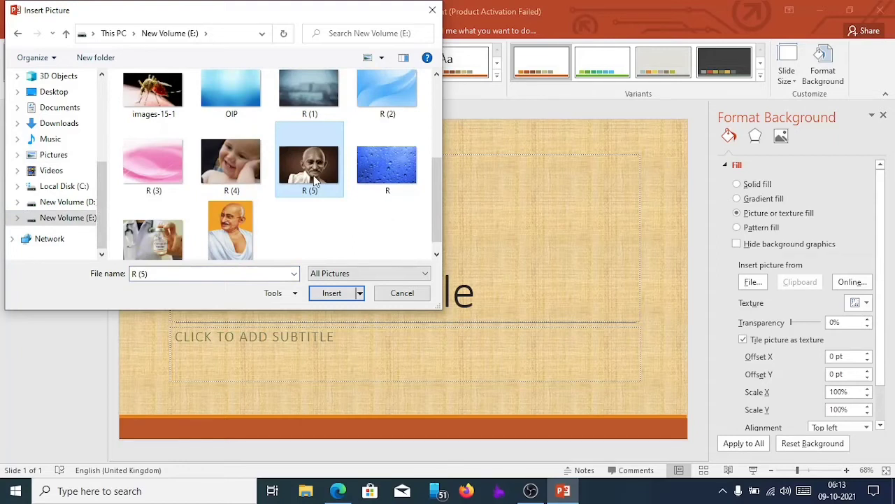
pyautogui.doubleClick(315, 181)
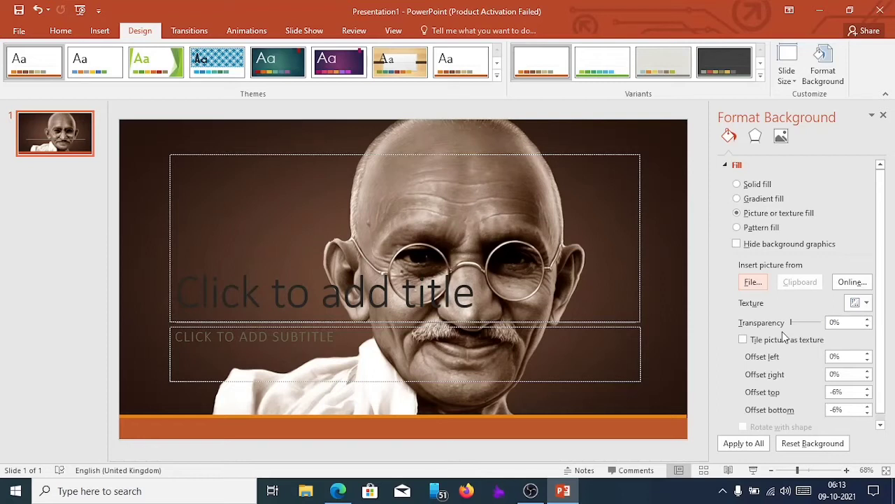
# Step: Set the background photo's transparency to 50%
pyautogui.moveTo(791, 323); pyautogui.dragTo(806, 323)
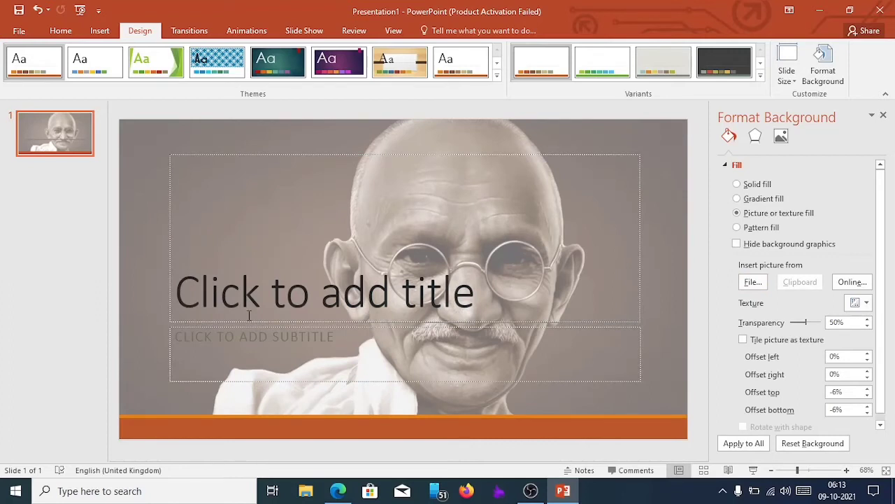
pyautogui.click(253, 301)
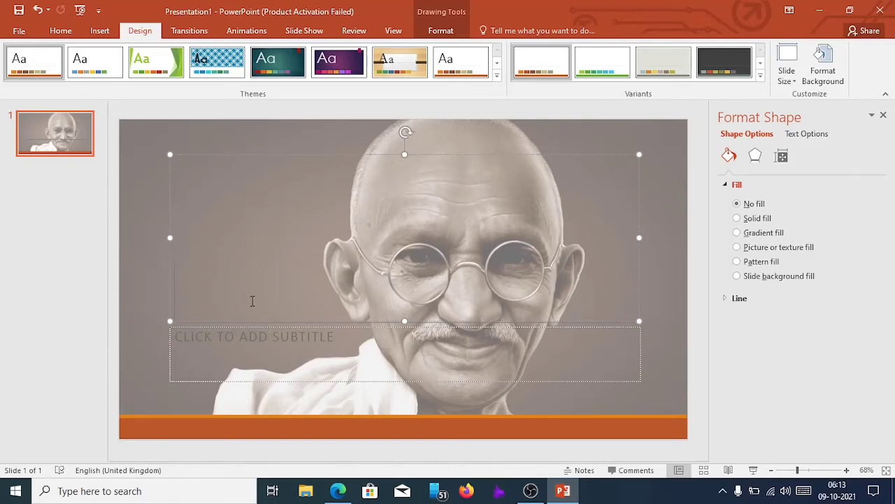
# Step: Paste 'Mahatma Gandhi' as the title and type '1869-1948' as the subtitle
pyautogui.write('Mahatma Gandhi')
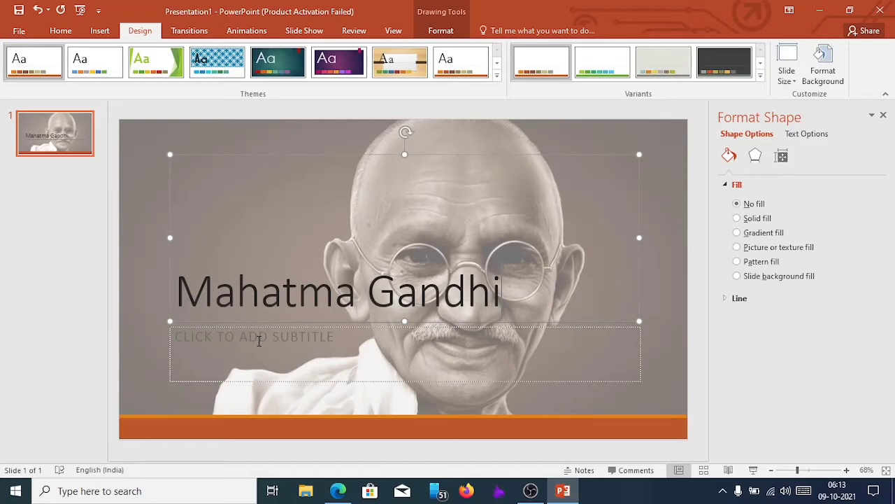
pyautogui.click(259, 341)
pyautogui.write('1869-1')
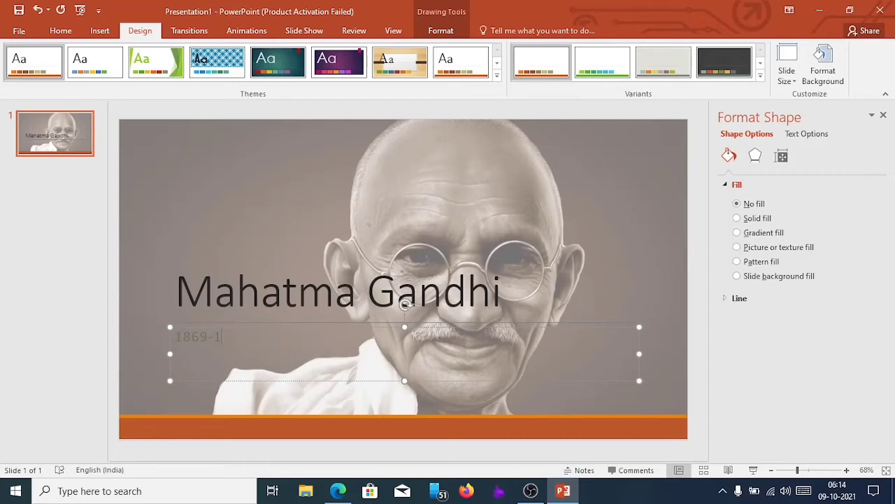
pyautogui.write('948')
# Step: Select the 1869-1948 subtitle text and change its font colour to white
pyautogui.hotkey('ctrl', 'a')
pyautogui.click(60, 30)
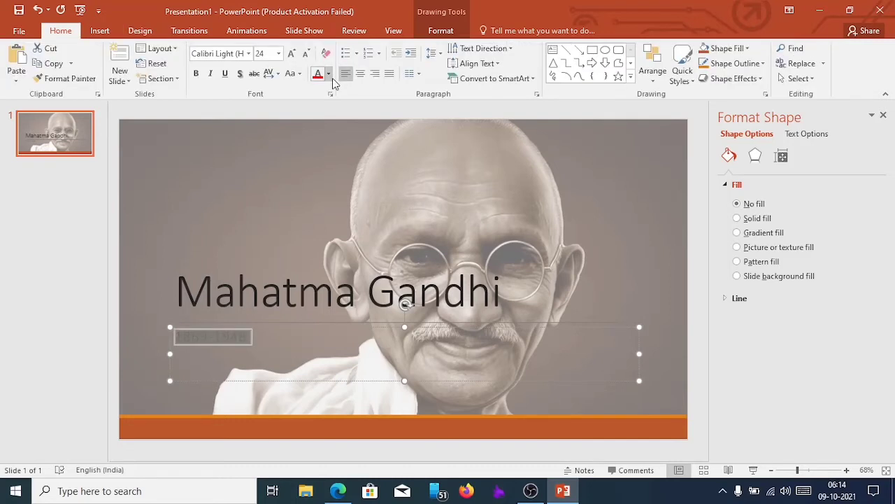
pyautogui.click(328, 74)
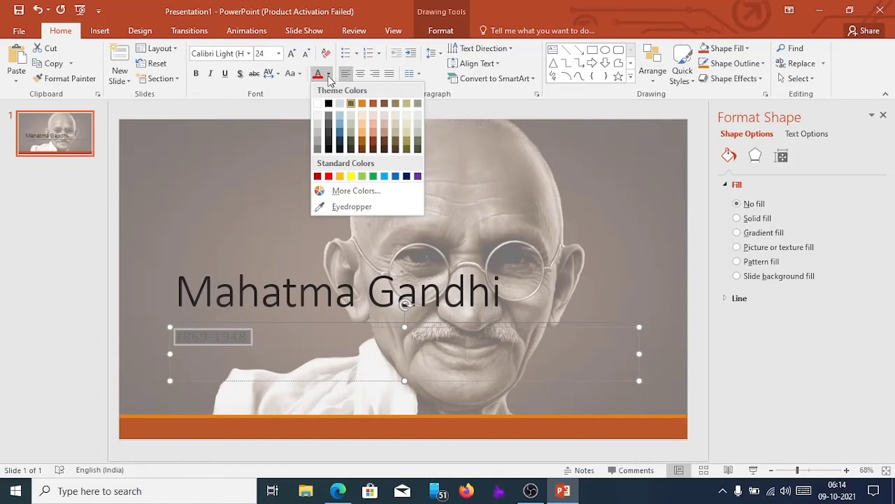
pyautogui.click(96, 251)
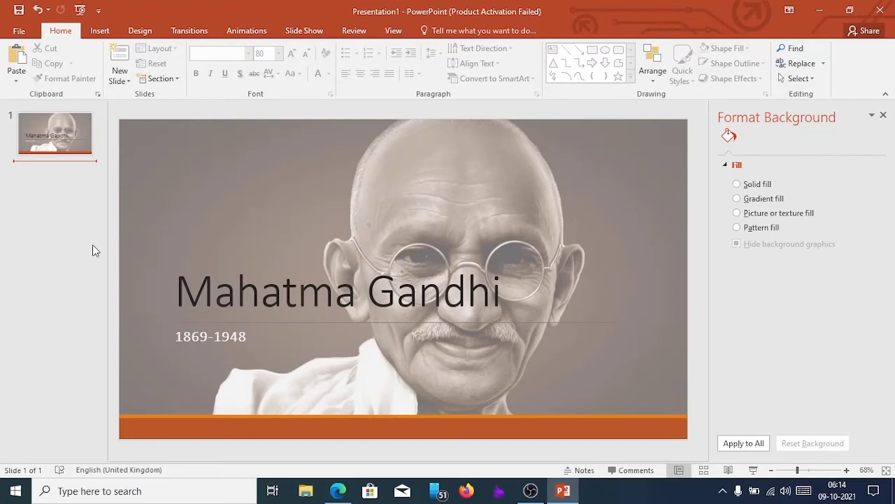
# Step: Show the layout options under the Home tab's New Slide dropdown
pyautogui.click(126, 81)
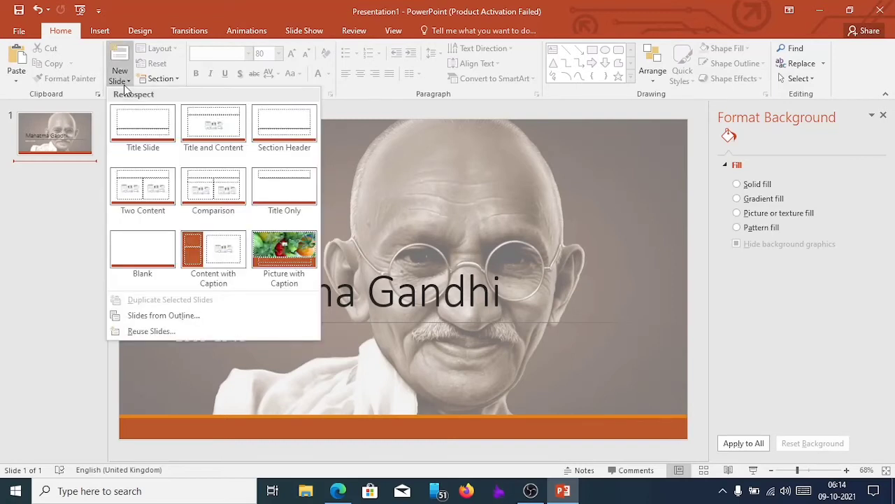